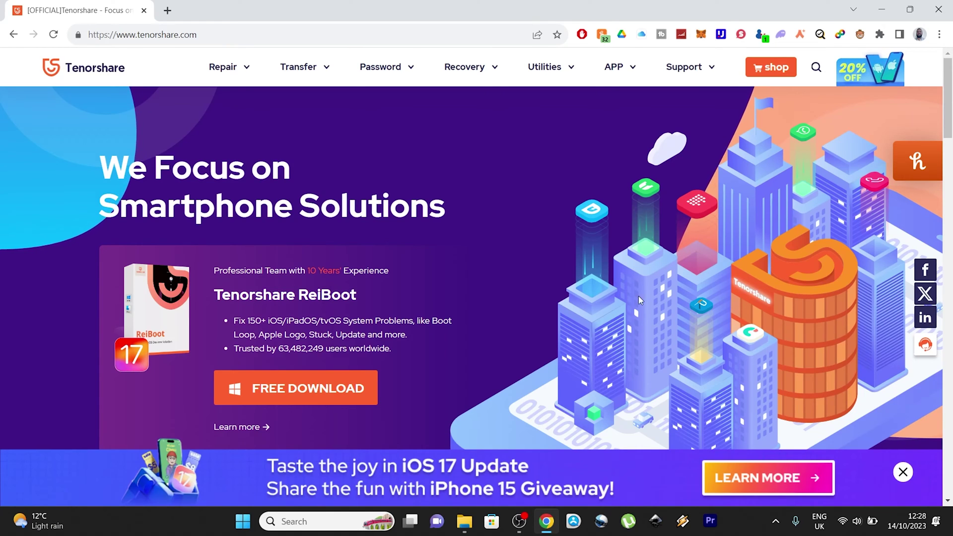
scroll(590, 291, down, 4)
scroll(590, 291, down, 2)
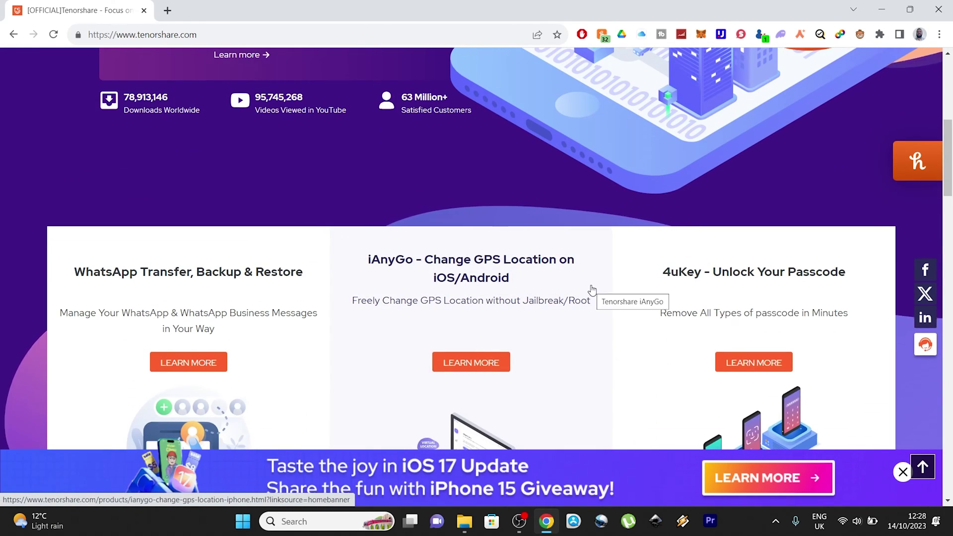
scroll(592, 295, down, 1)
scroll(592, 290, down, 3)
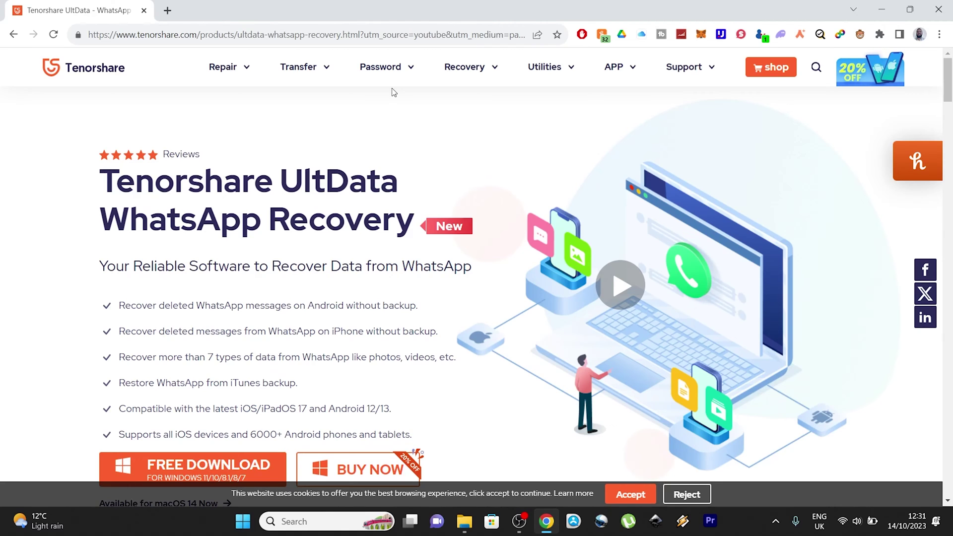
- Download the Windows UltData WhatsApp Recovery installer in Chrome and open it
click(363, 38)
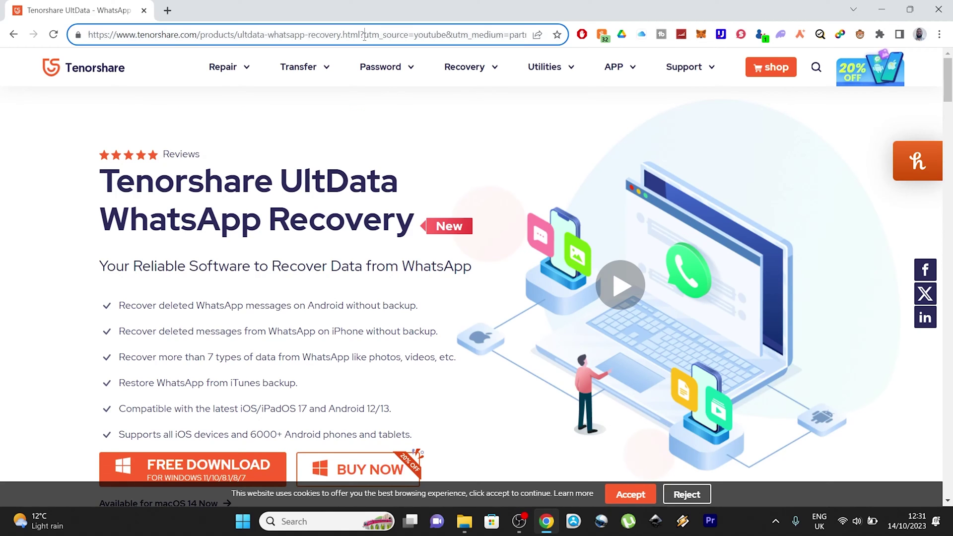
click(547, 136)
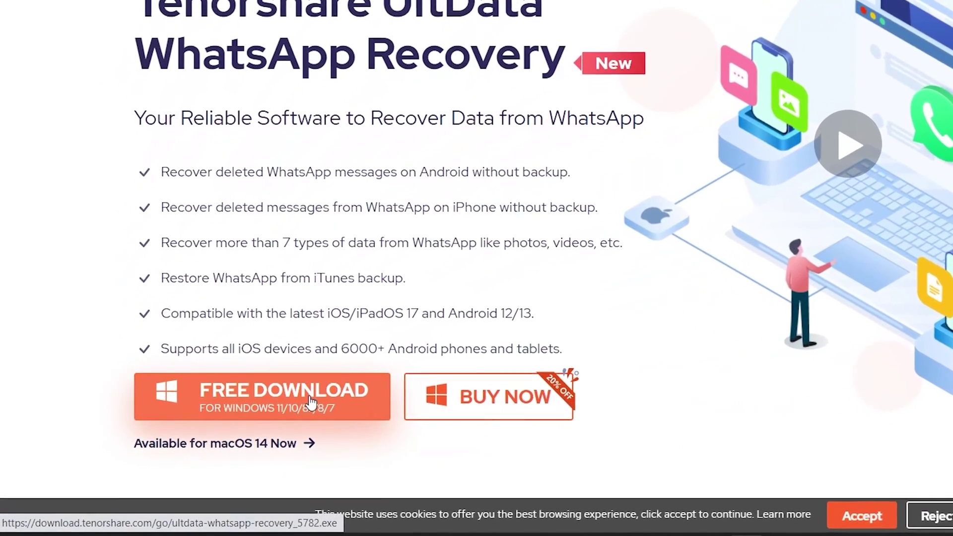
click(310, 402)
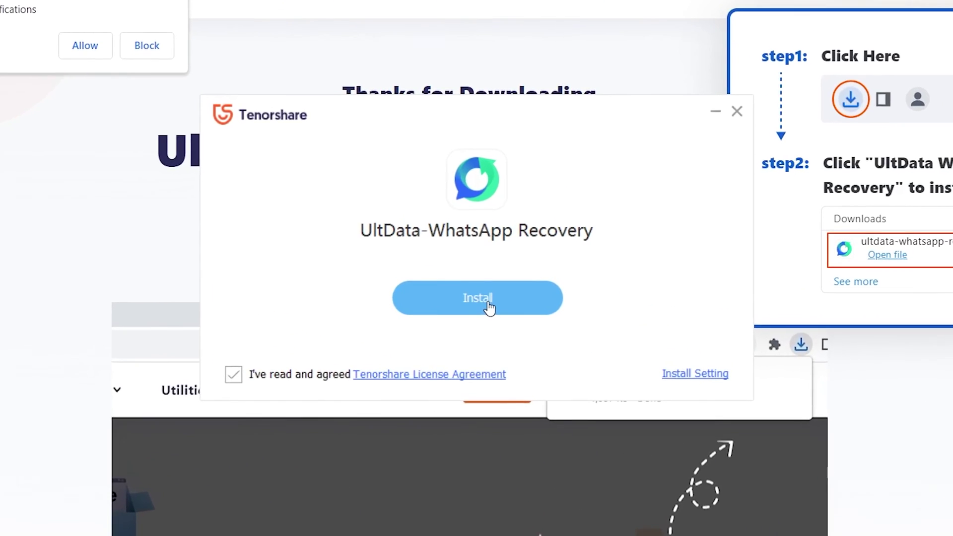
- Install UltData WhatsApp Recovery and start it once installation finishes
click(476, 294)
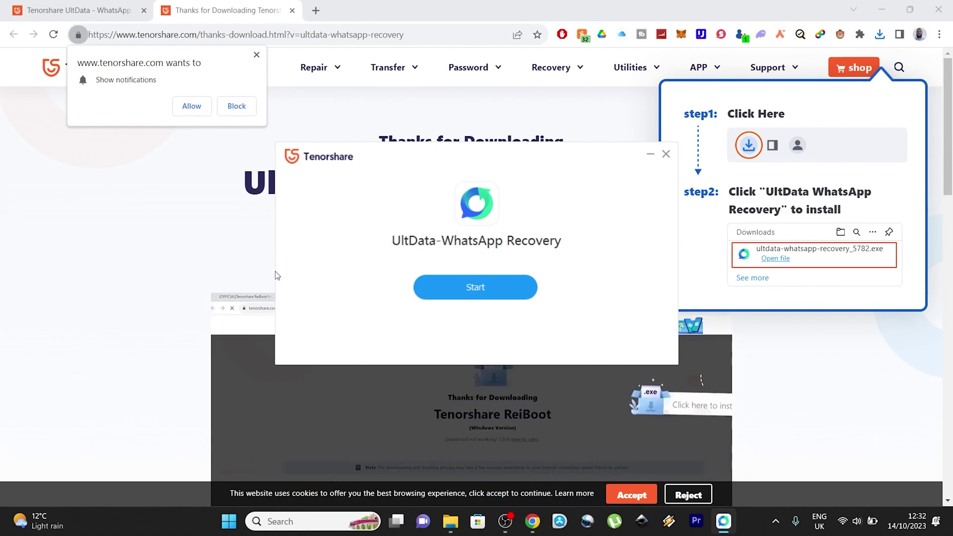
click(475, 286)
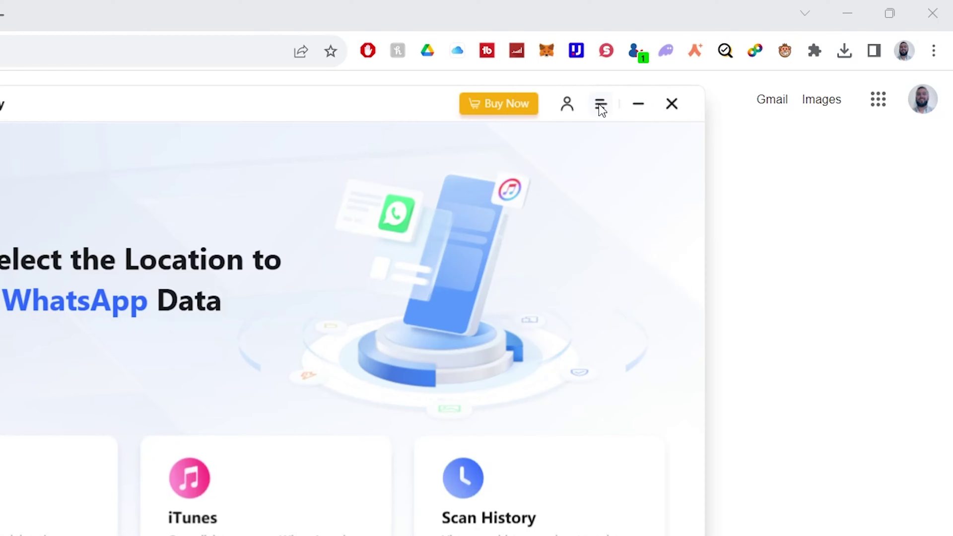
click(600, 104)
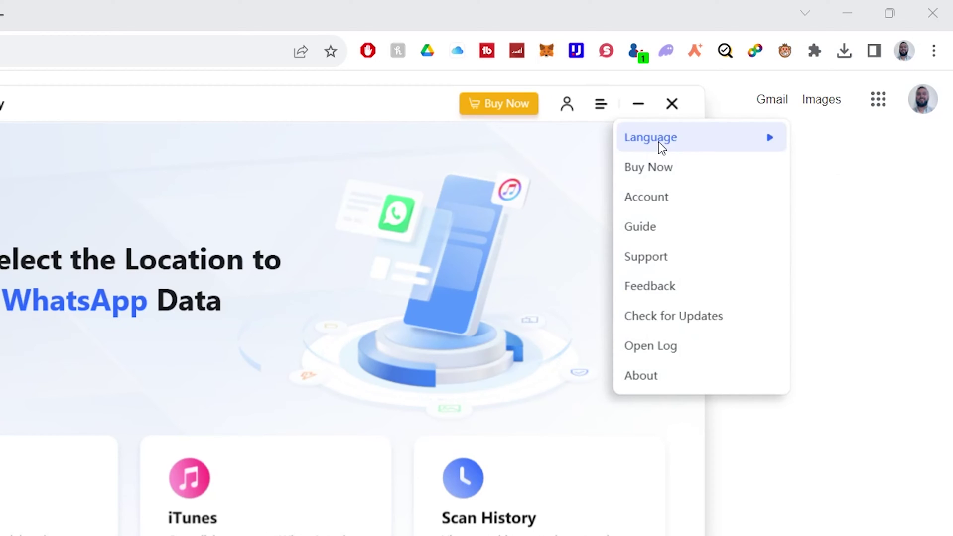
mouse_move(651, 137)
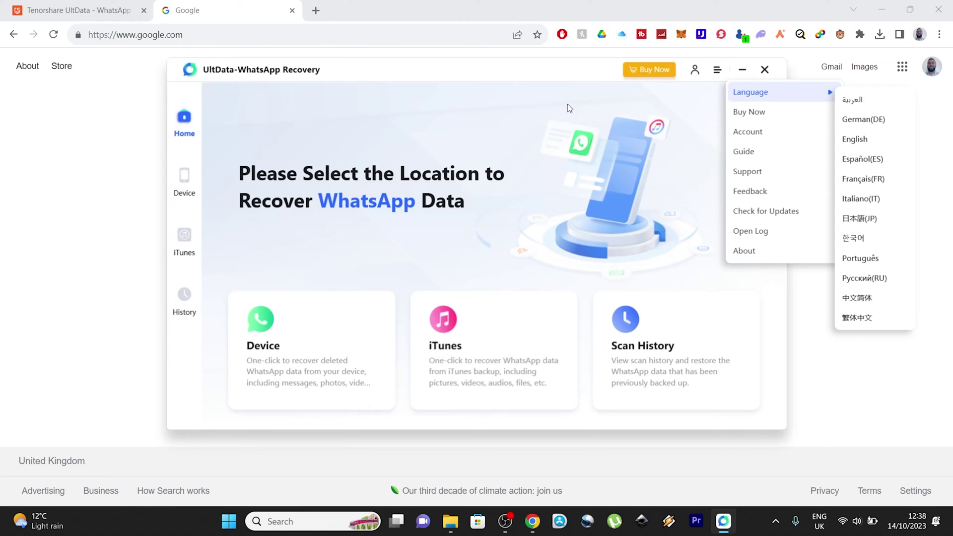
click(521, 108)
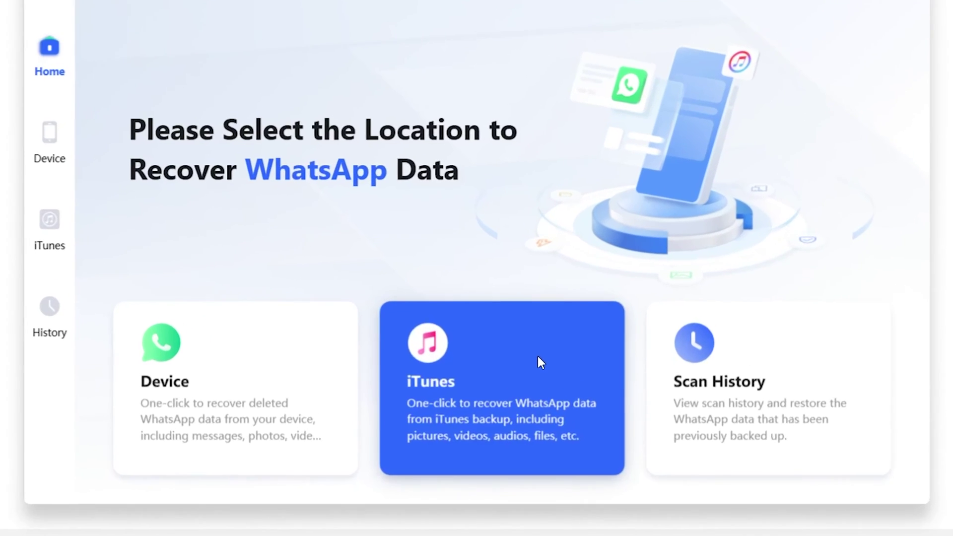
click(491, 346)
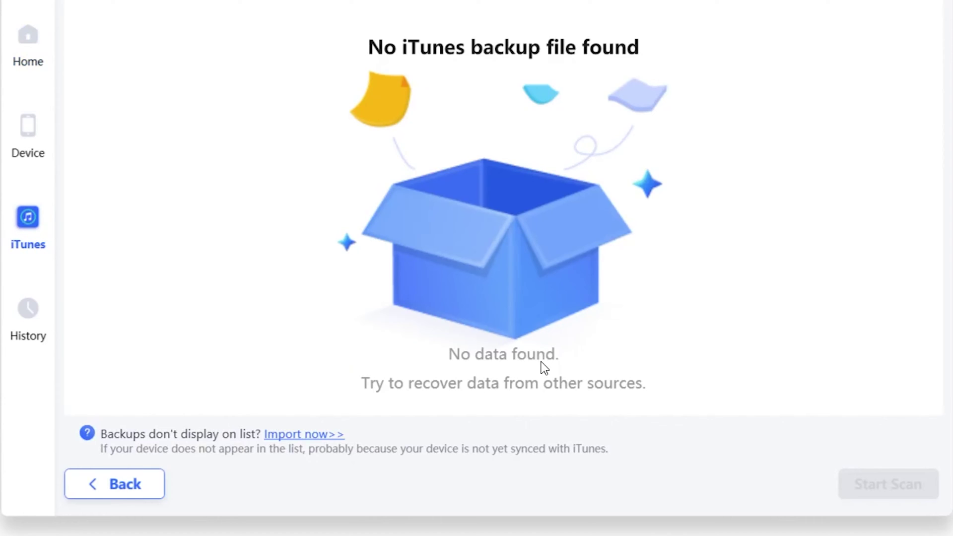
click(325, 437)
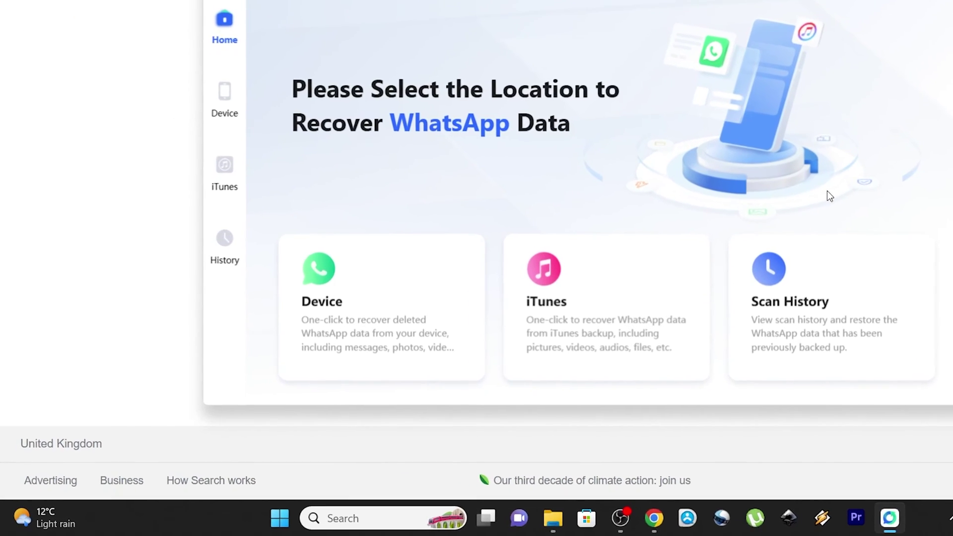
- Scan the connected iOS iPhone in Device mode for deleted WhatsApp data
click(380, 313)
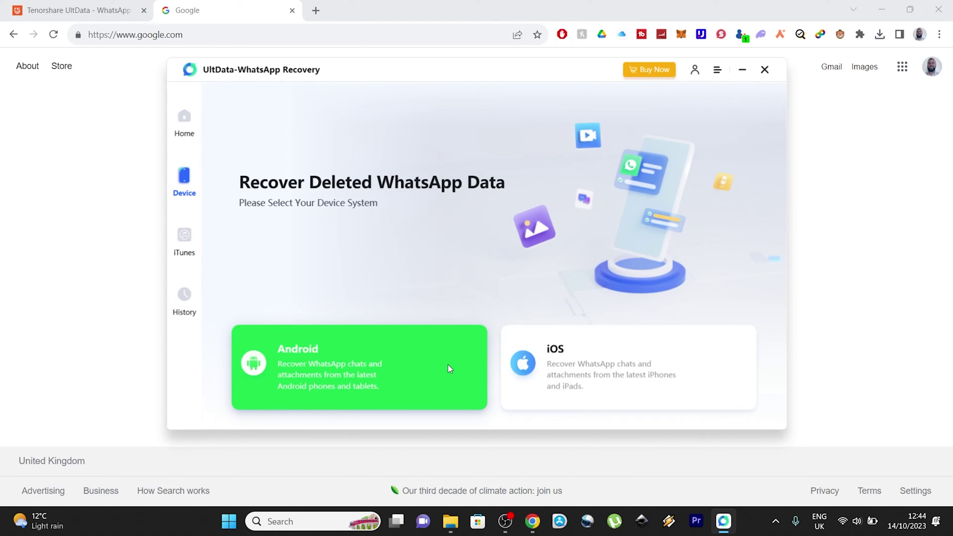
click(564, 378)
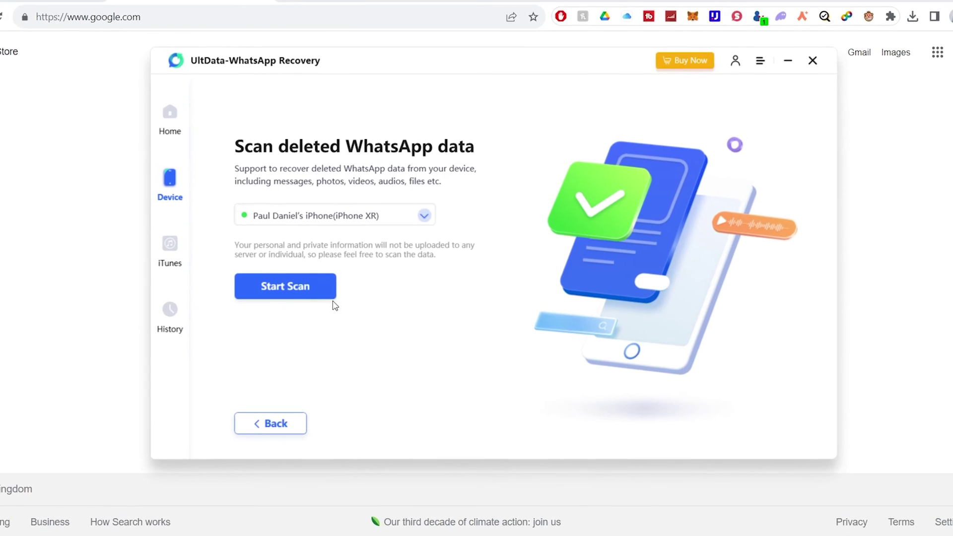
click(239, 303)
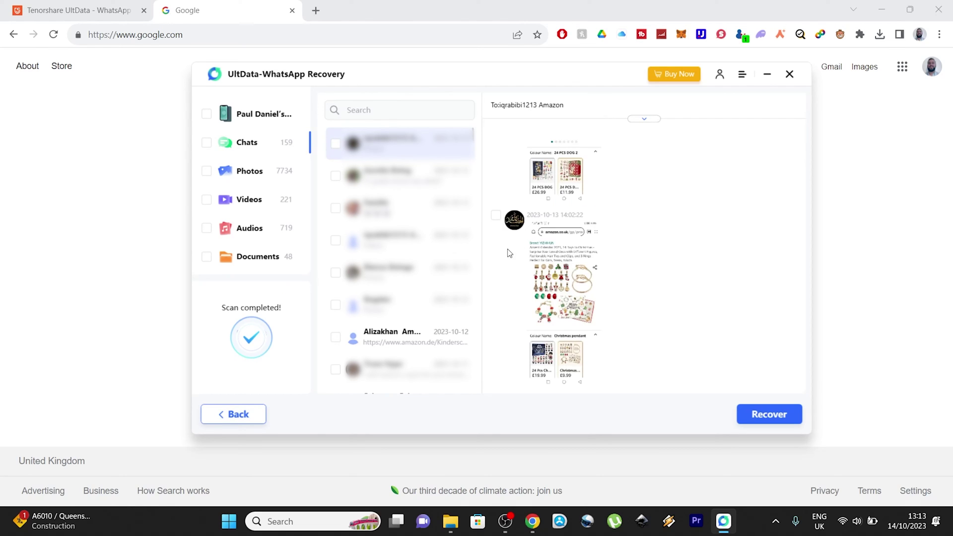
click(398, 343)
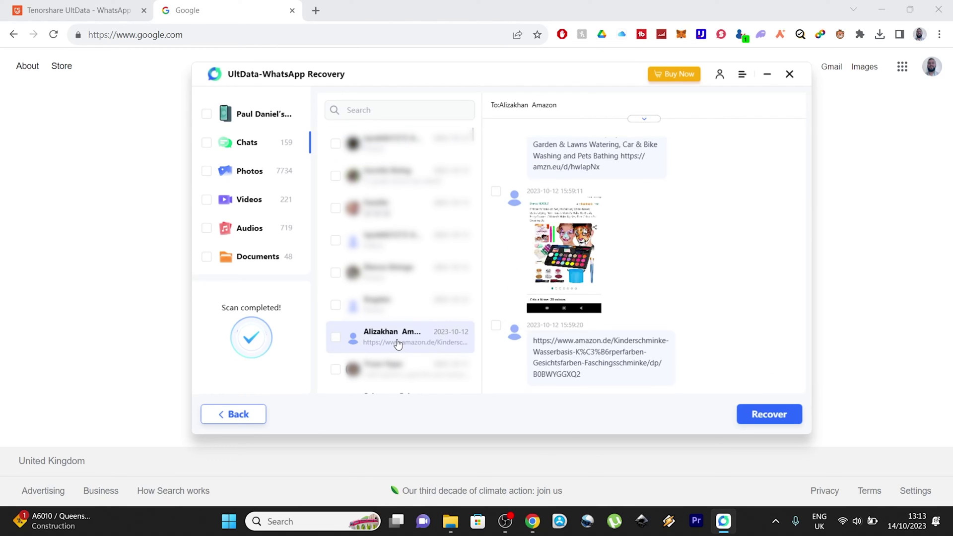
mouse_move(643, 254)
scroll(777, 239, up, 3)
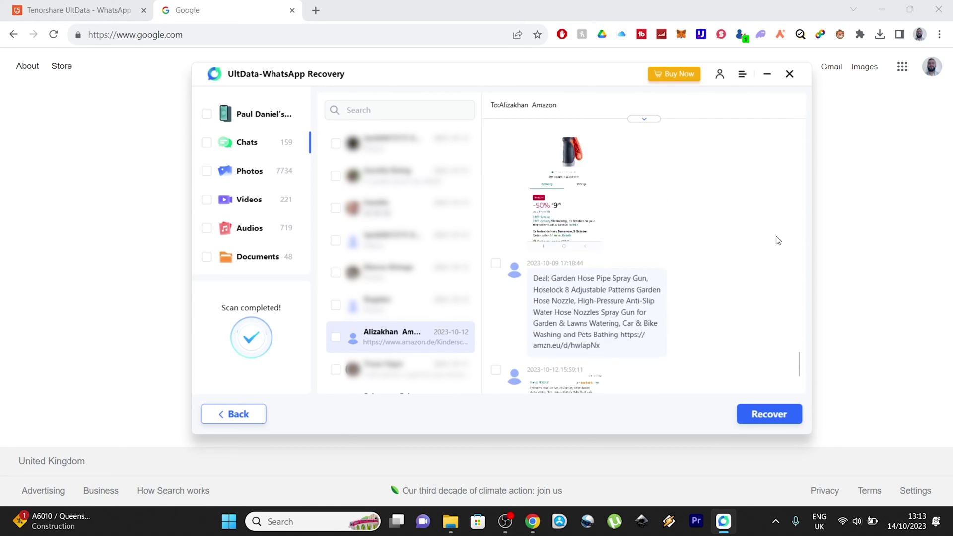
scroll(777, 239, up, 4)
scroll(771, 241, down, 4)
scroll(760, 244, down, 3)
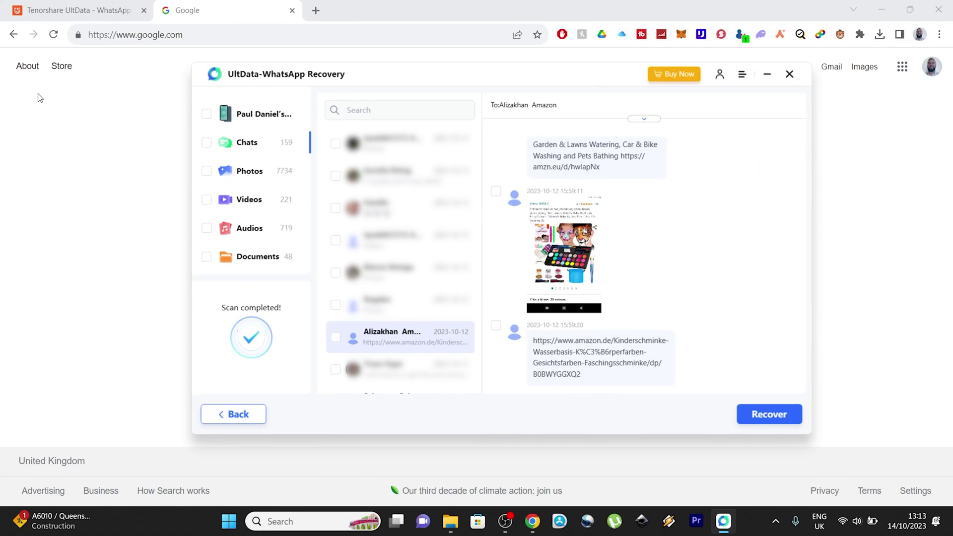
click(206, 142)
click(206, 170)
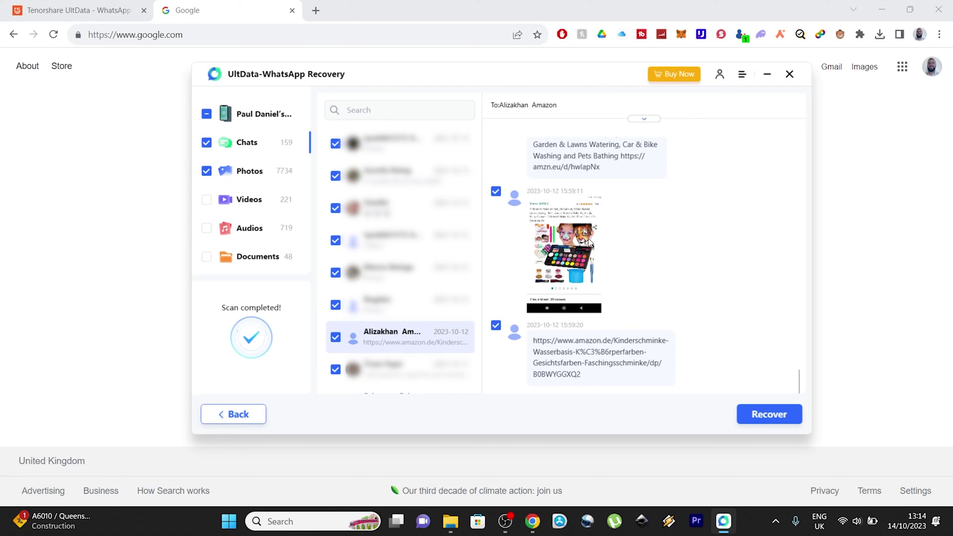
click(206, 171)
click(206, 142)
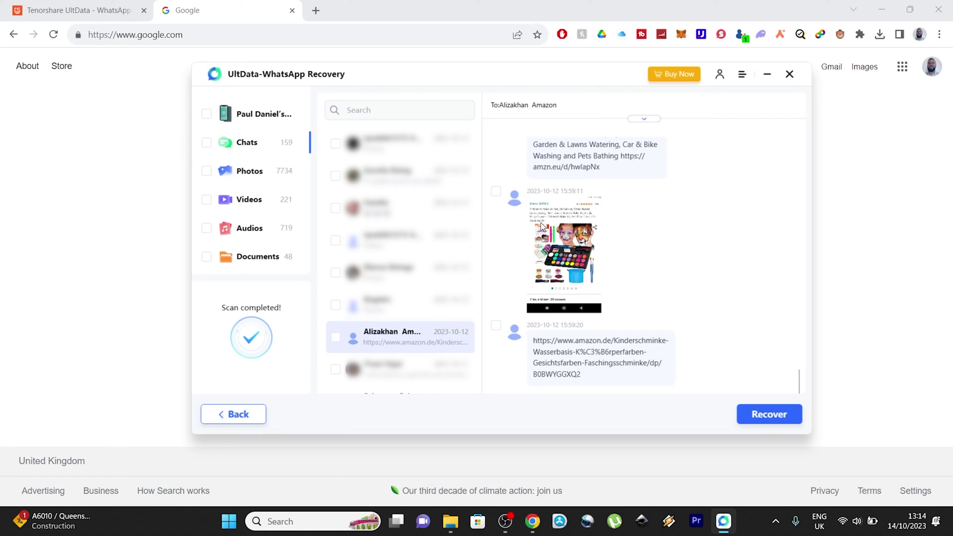
click(336, 336)
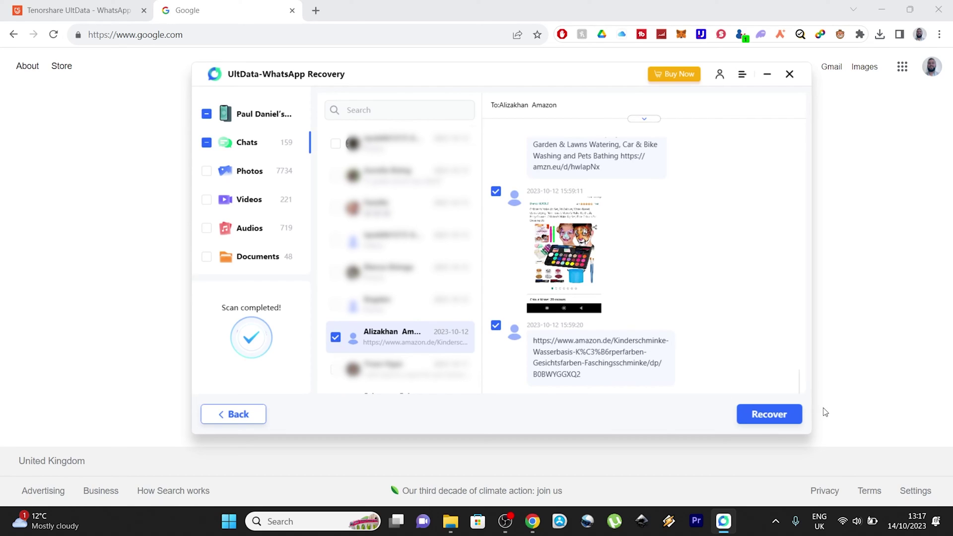
click(776, 415)
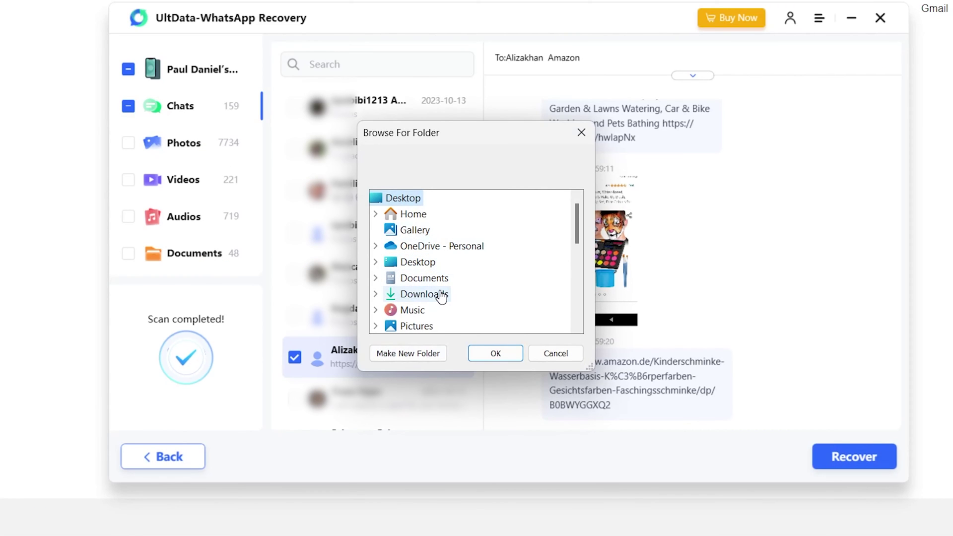
double_click(423, 293)
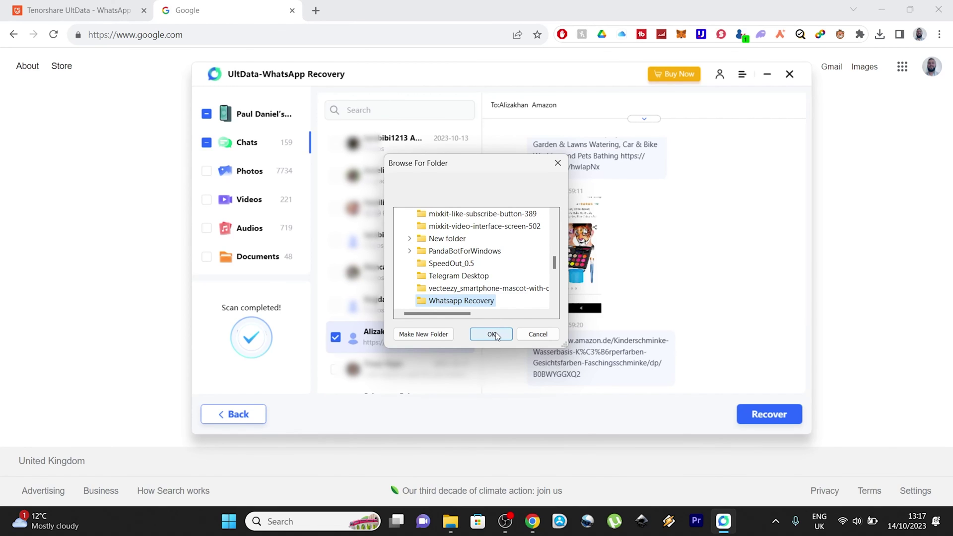
click(494, 334)
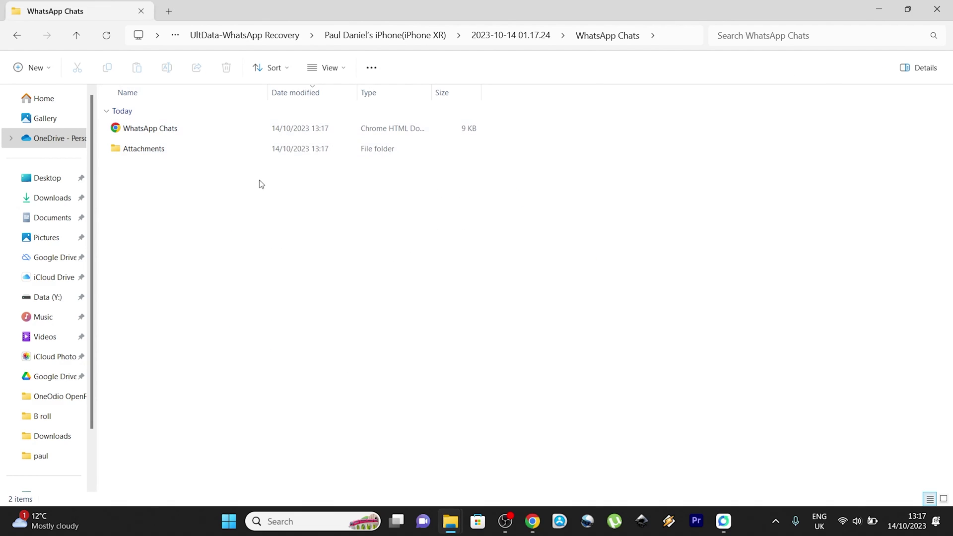
- Open the recovered WhatsApp Chats HTML page, then the Attachments folder with 17 files
double_click(167, 131)
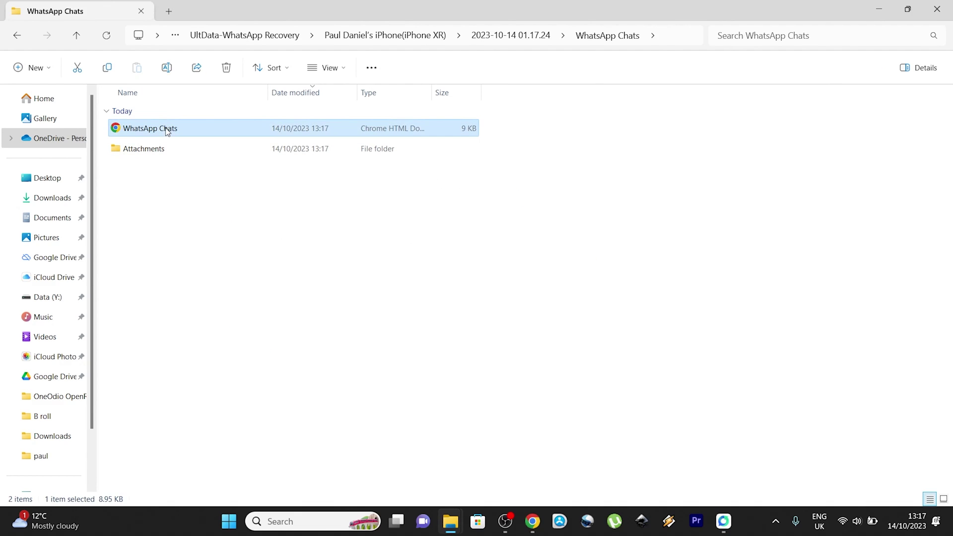
key(alt+Tab)
double_click(143, 148)
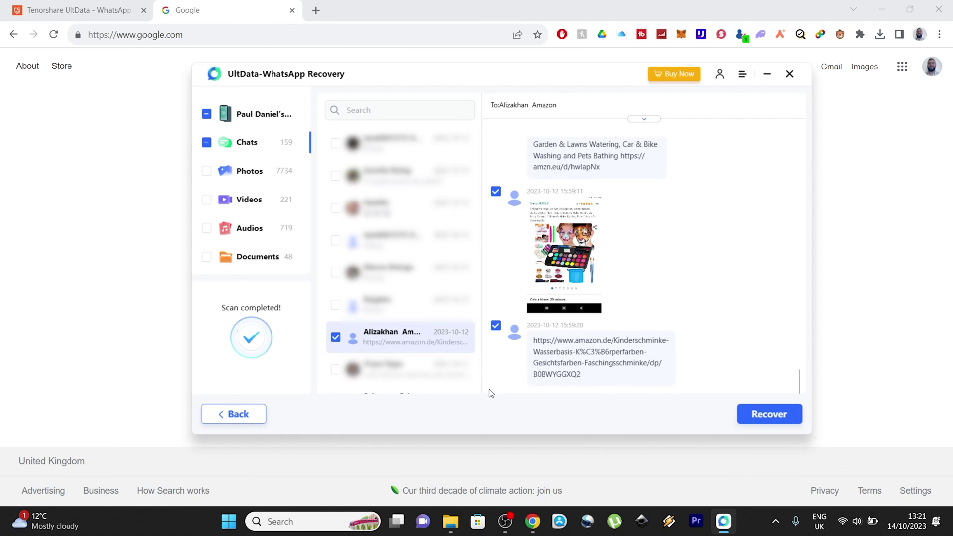
- Leave the scan results, confirming Yes, and return to the home screen
click(232, 413)
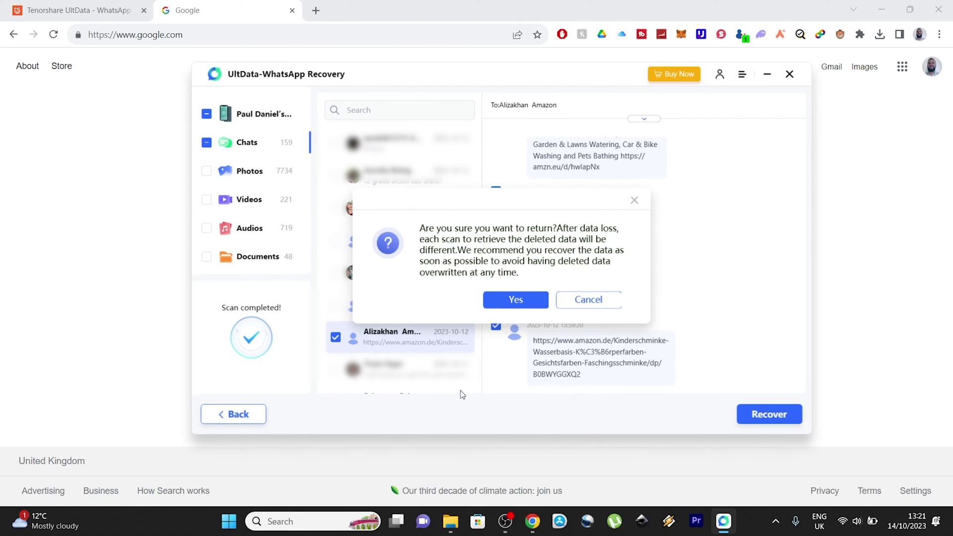
click(497, 298)
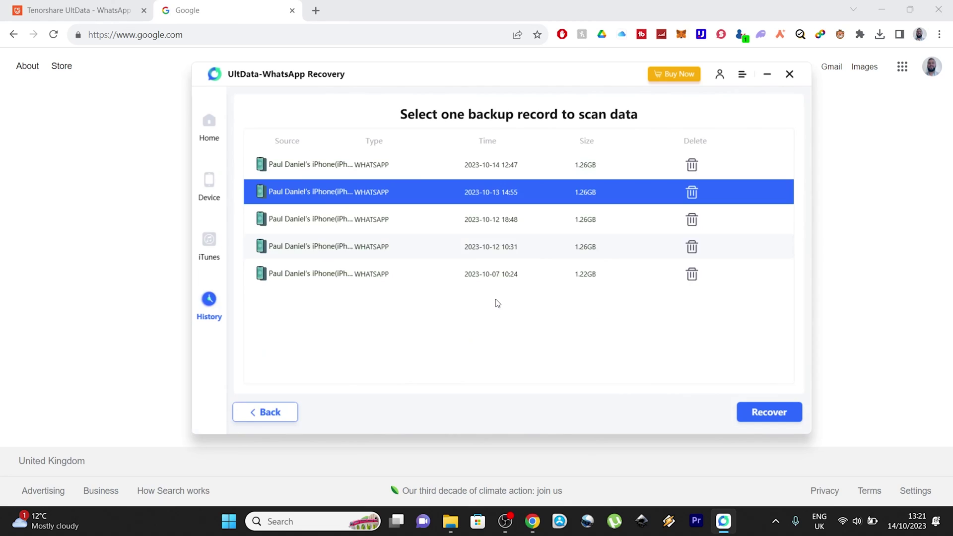
click(264, 411)
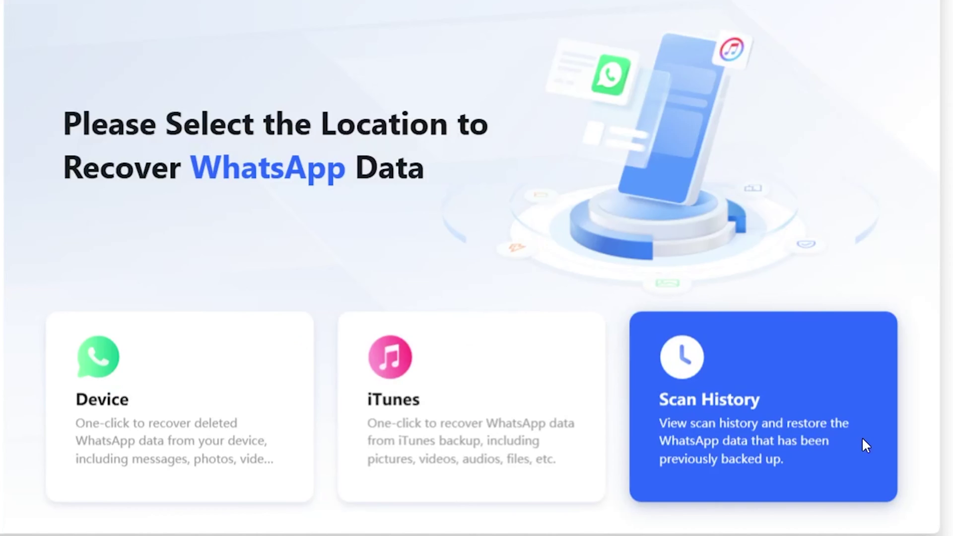
- Browse Scan History, view the 2023-10-07 record, then go back home
click(826, 417)
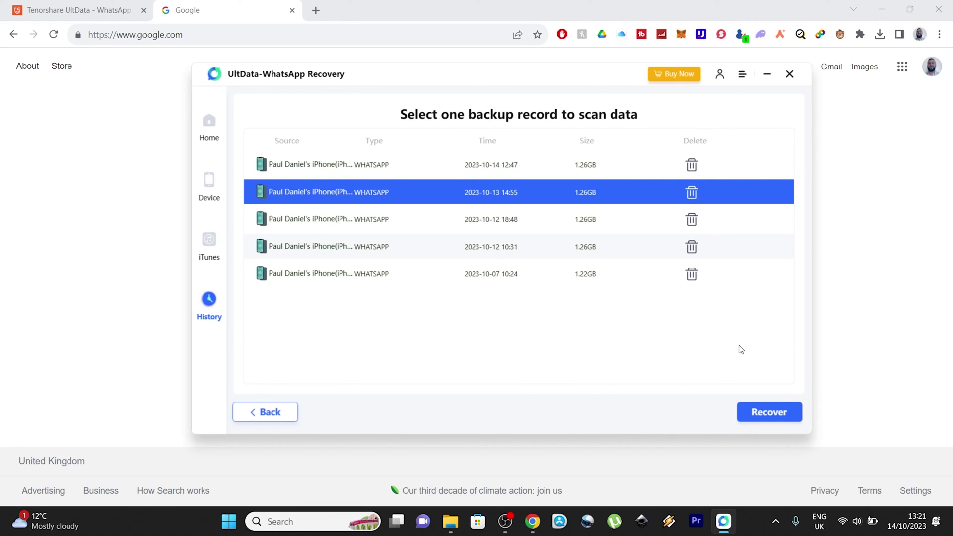
click(477, 273)
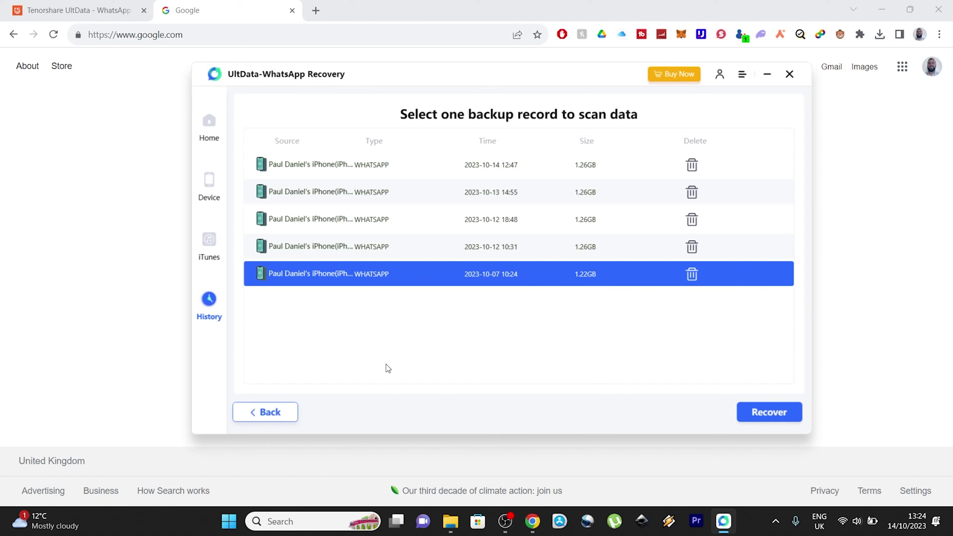
click(264, 412)
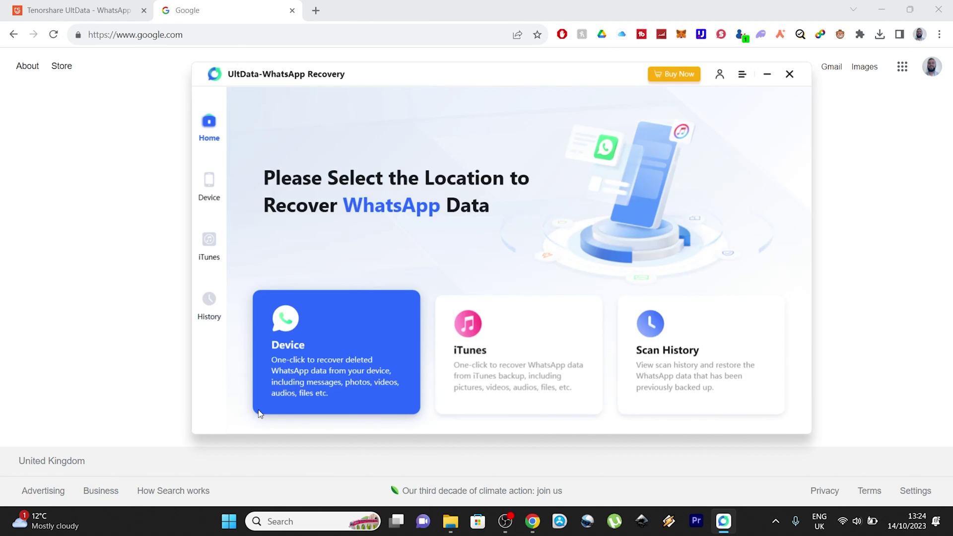